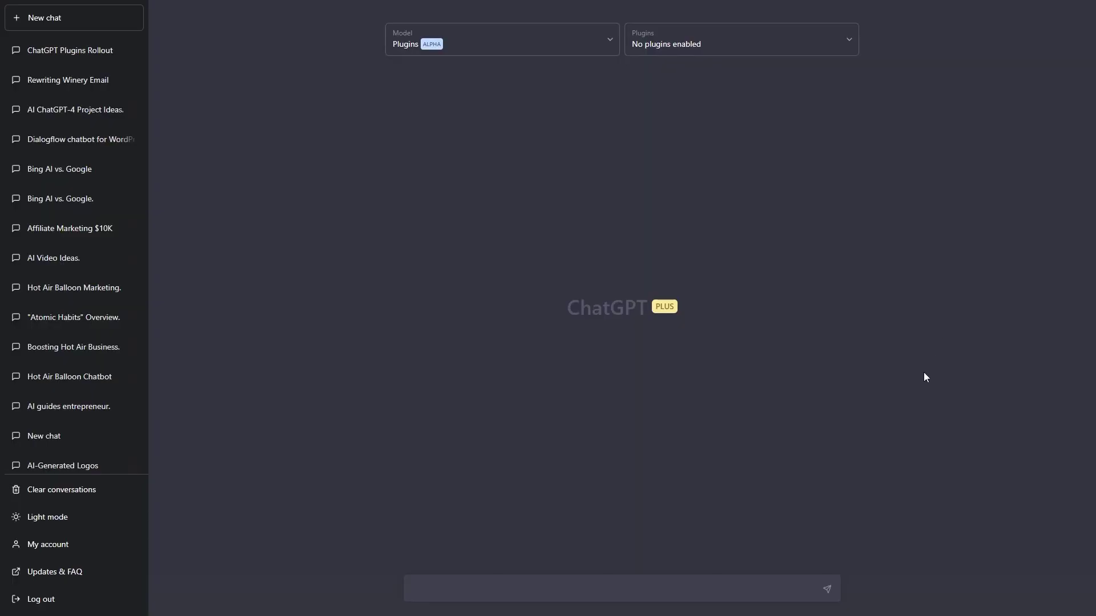
Look over the available models and both pages of the plugin store
click(576, 52)
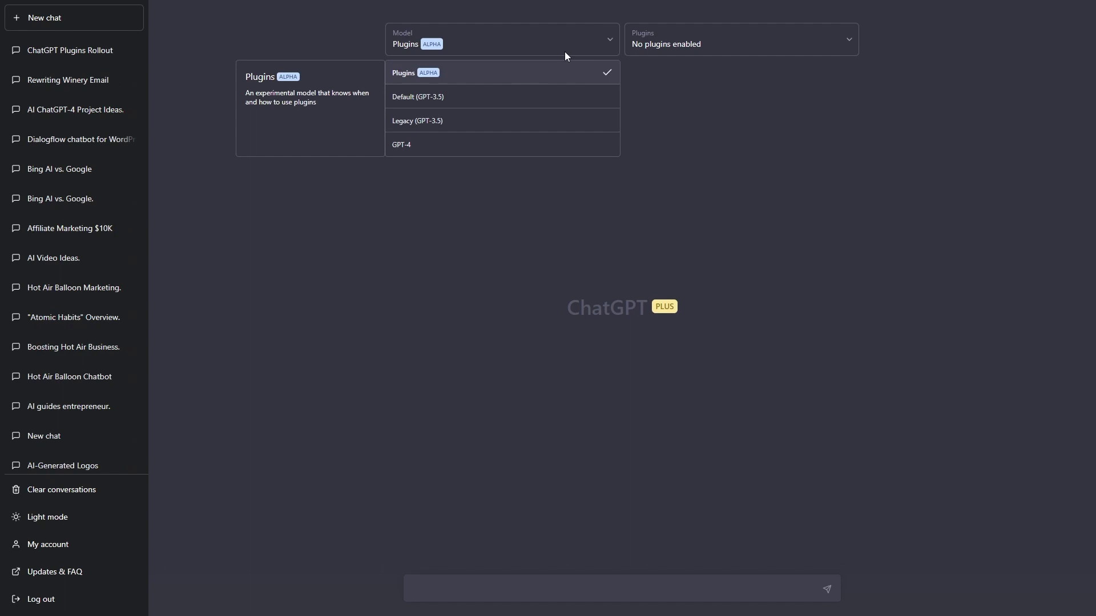
click(699, 46)
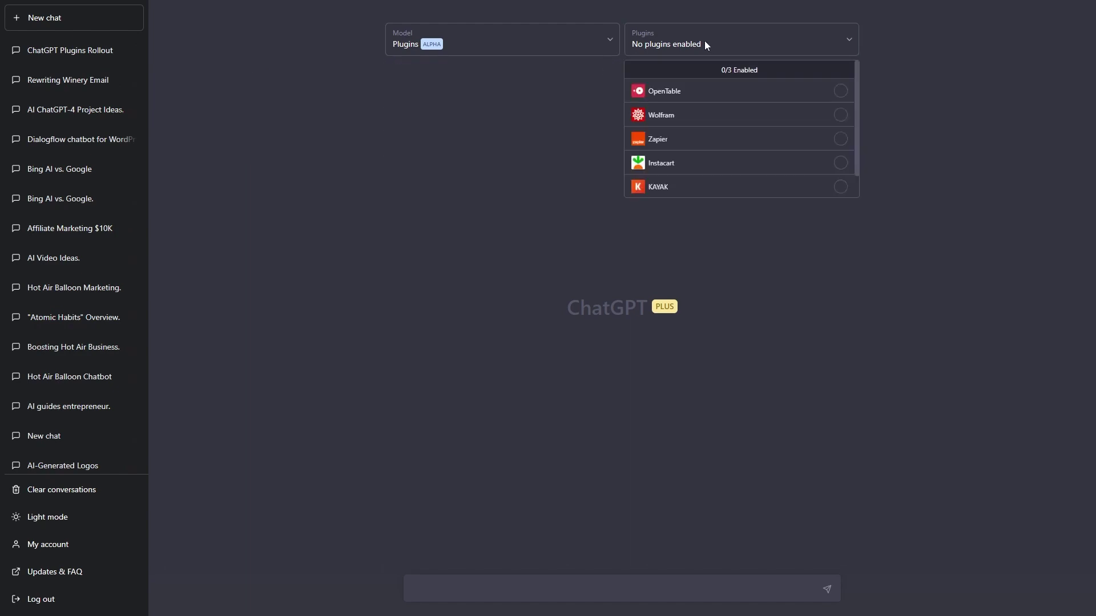
click(815, 162)
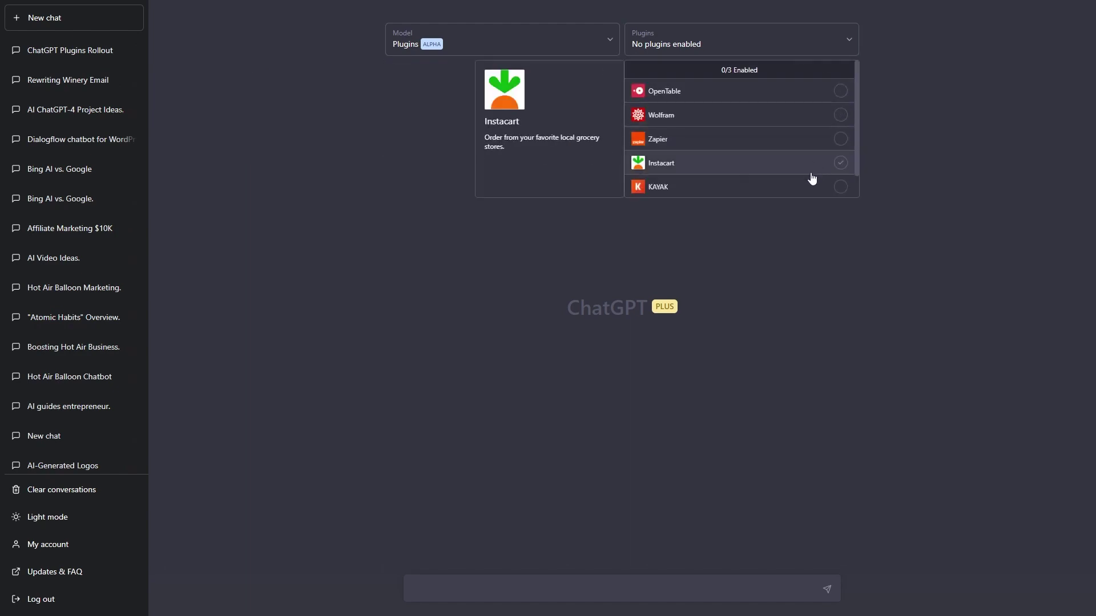
scroll(812, 178, down, 1)
click(803, 188)
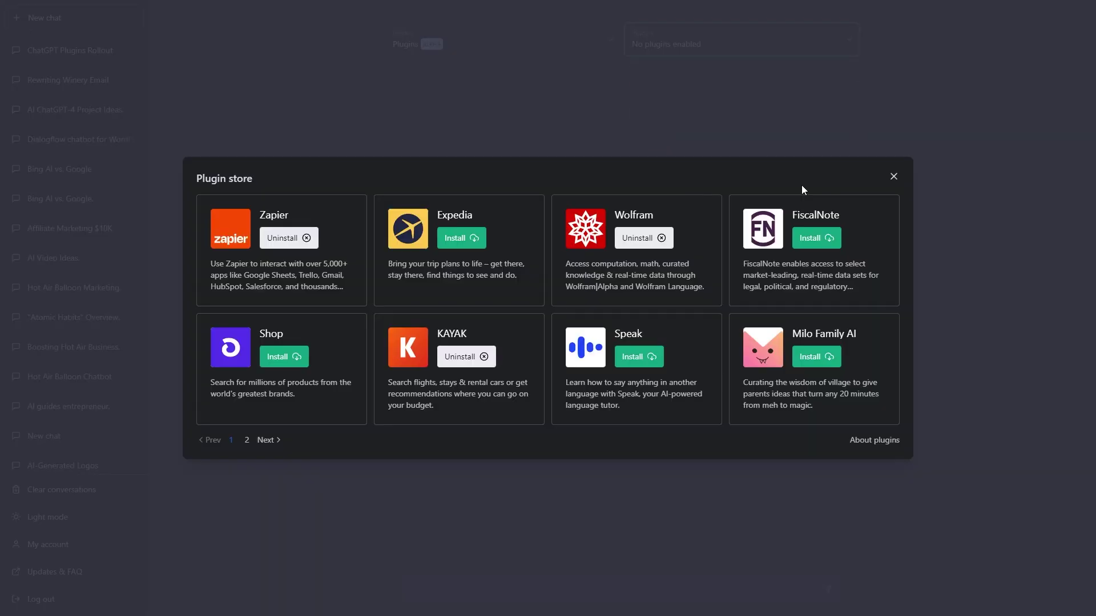
click(266, 441)
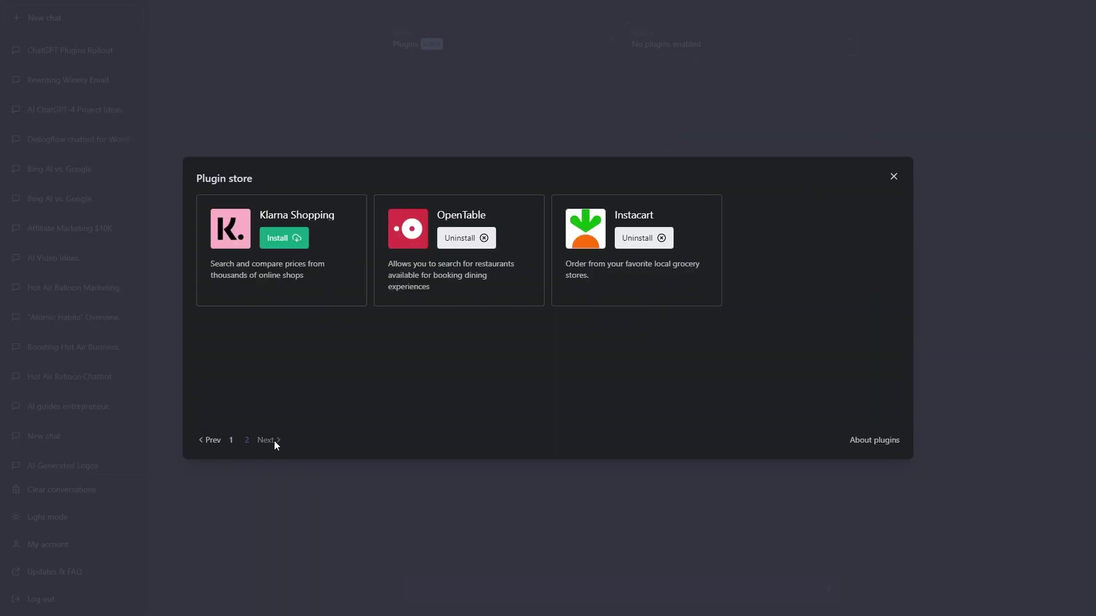
click(214, 440)
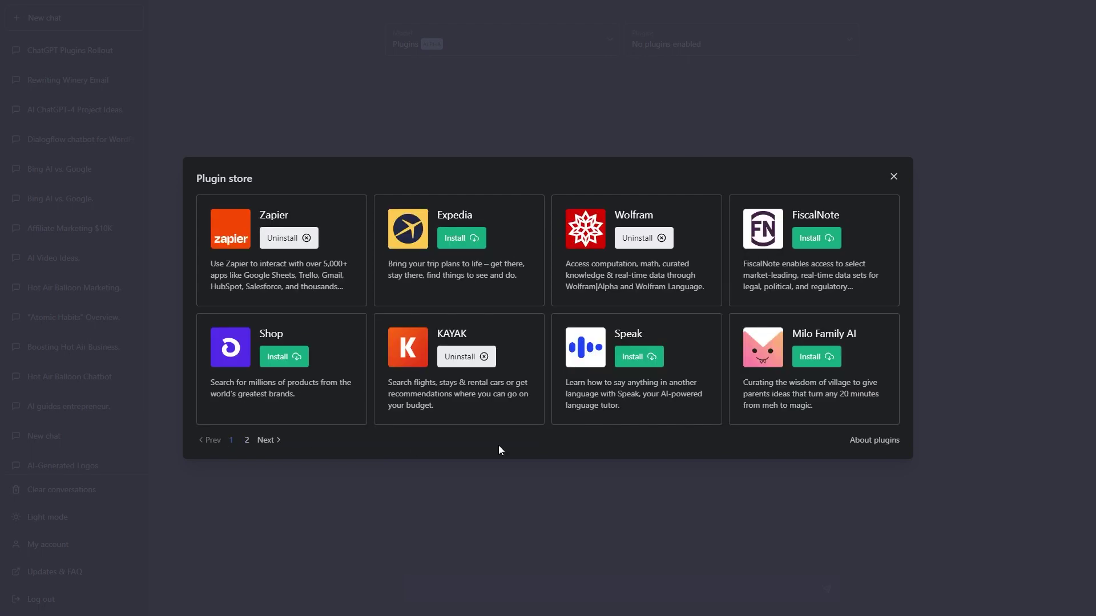
click(894, 177)
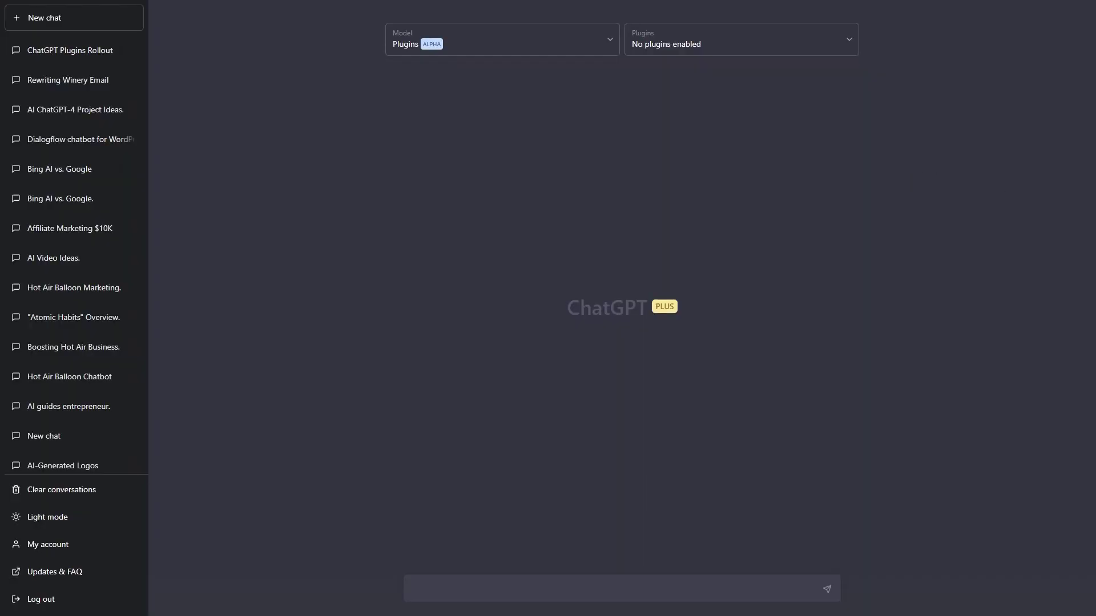
Enable the Zapier plugin and send 'Configure New zapier action'
click(806, 48)
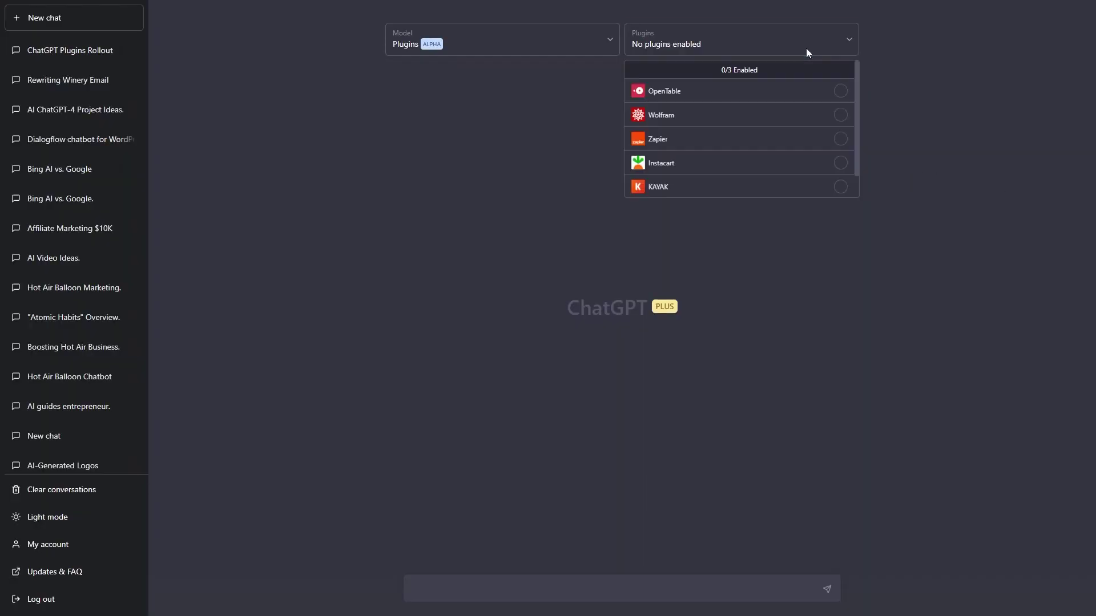
click(841, 140)
click(923, 124)
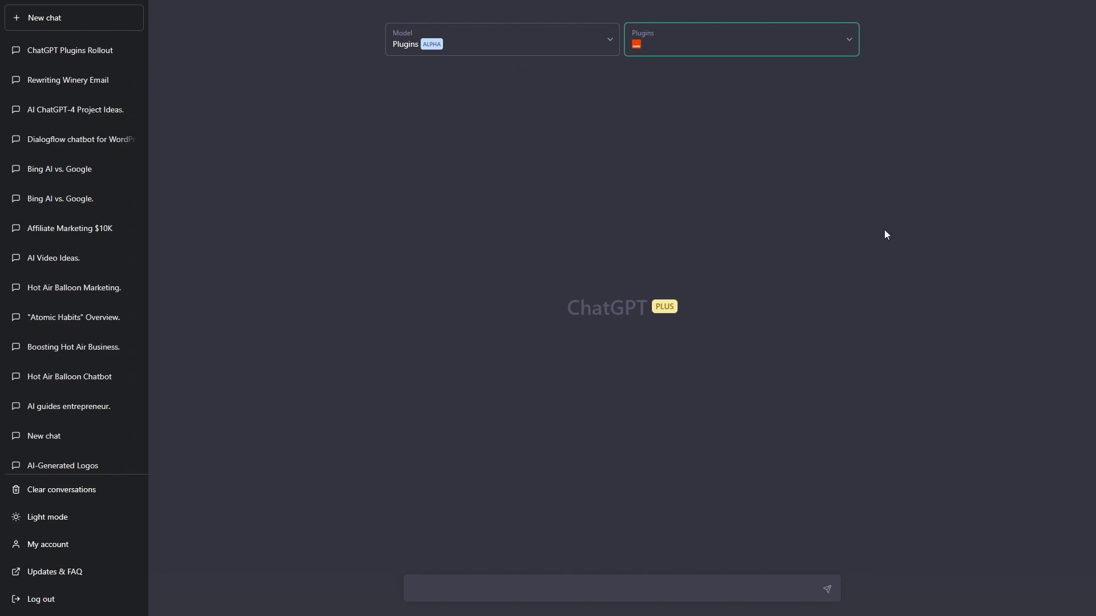
click(626, 583)
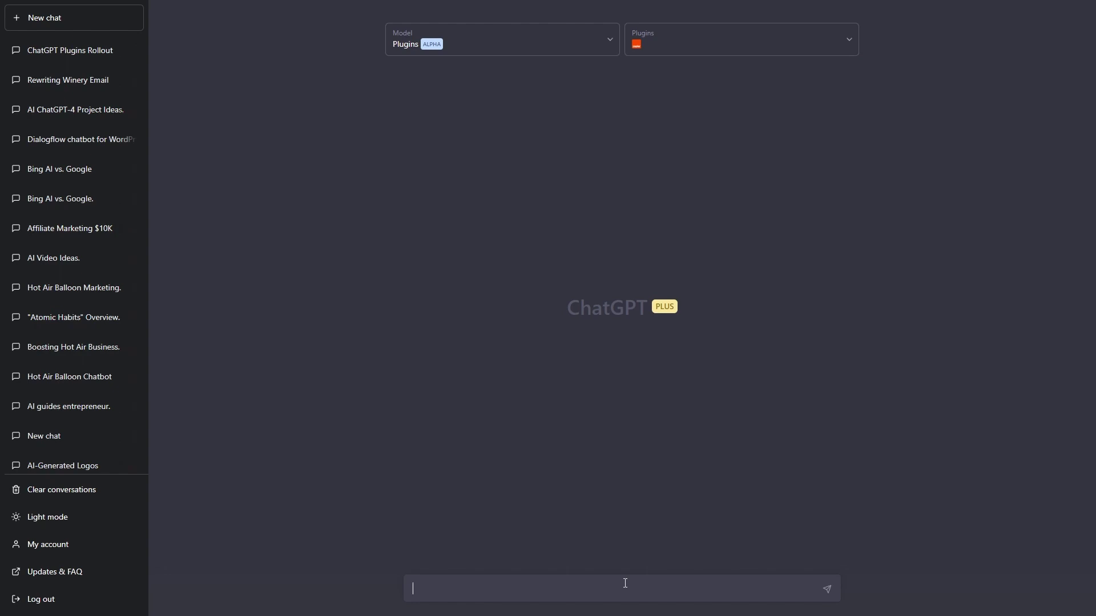
text(Configur)
key(ctrl+BackSpace)
text(Configure New zapier action)
key(Return)
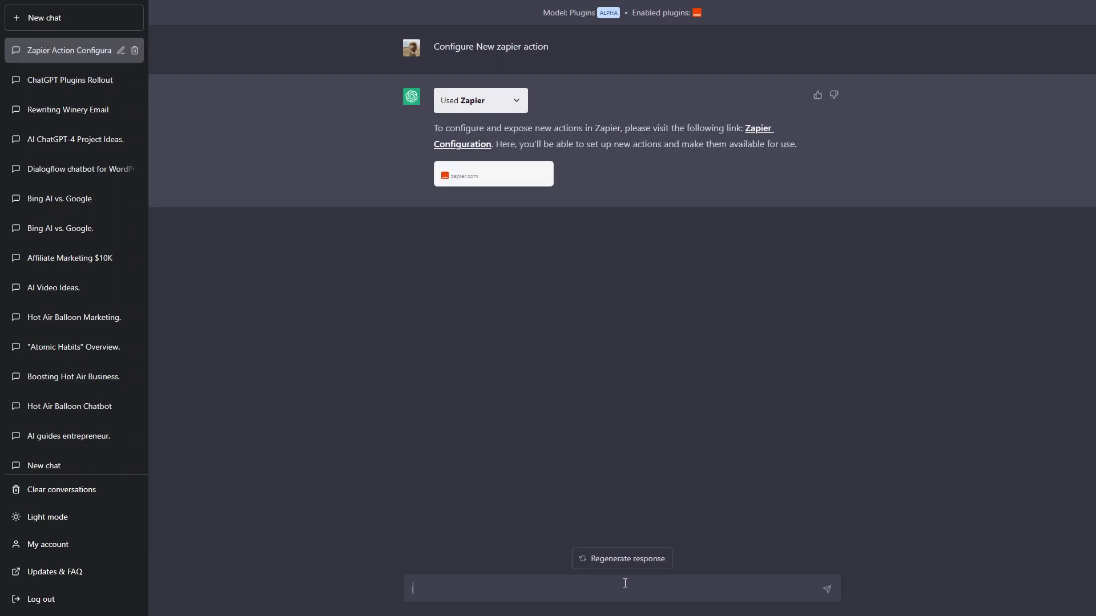
Open the zapier.com configuration link and toggle Twitter: Update Profile Image off and on again
click(512, 183)
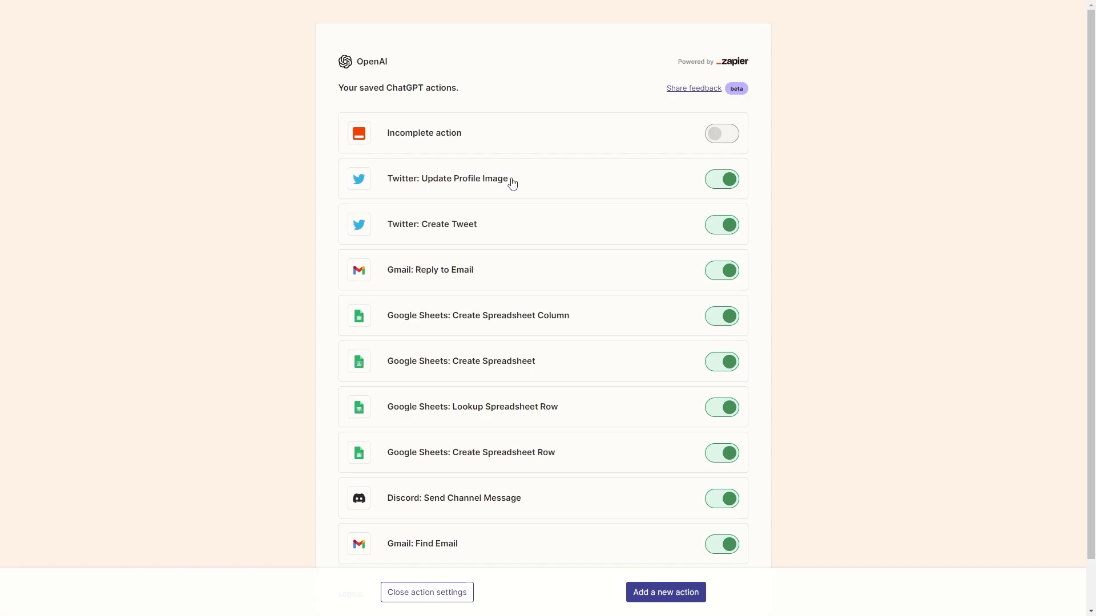
scroll(839, 223, down, 1)
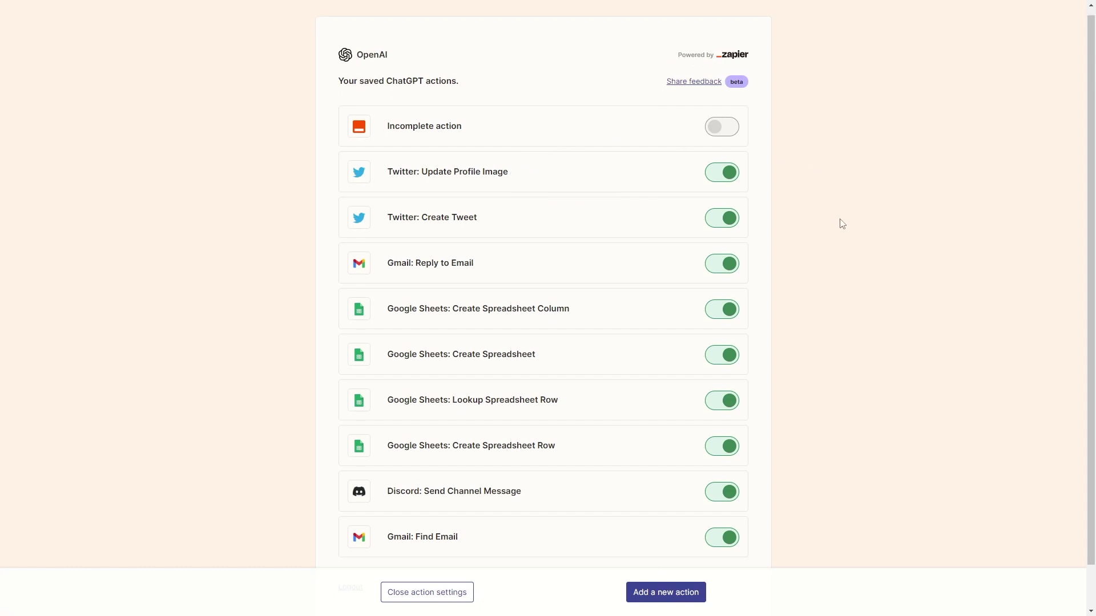
scroll(836, 228, up, 1)
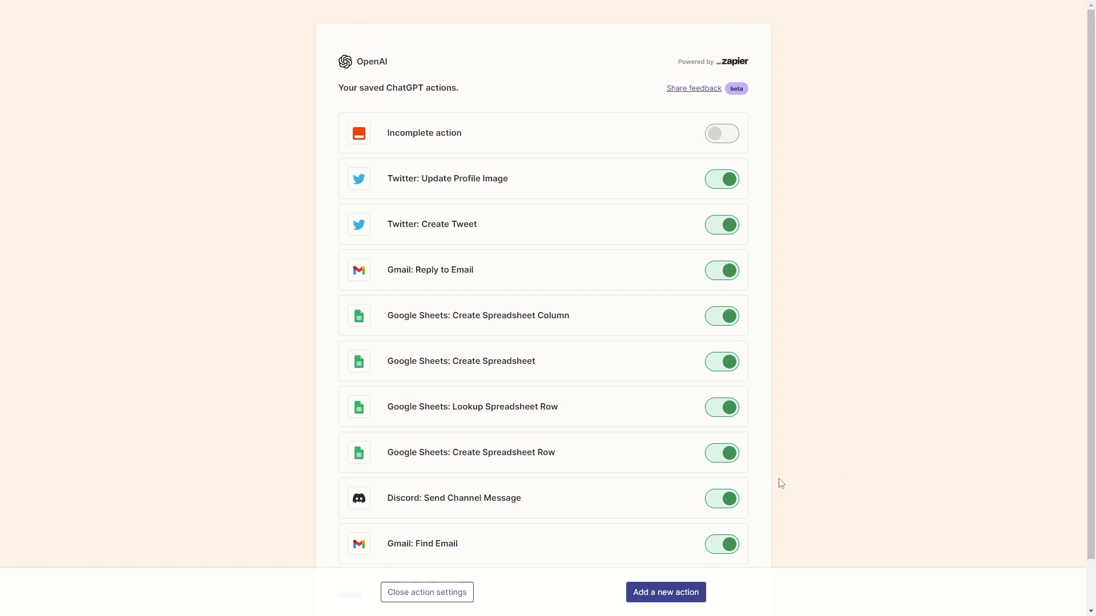
click(729, 178)
click(729, 179)
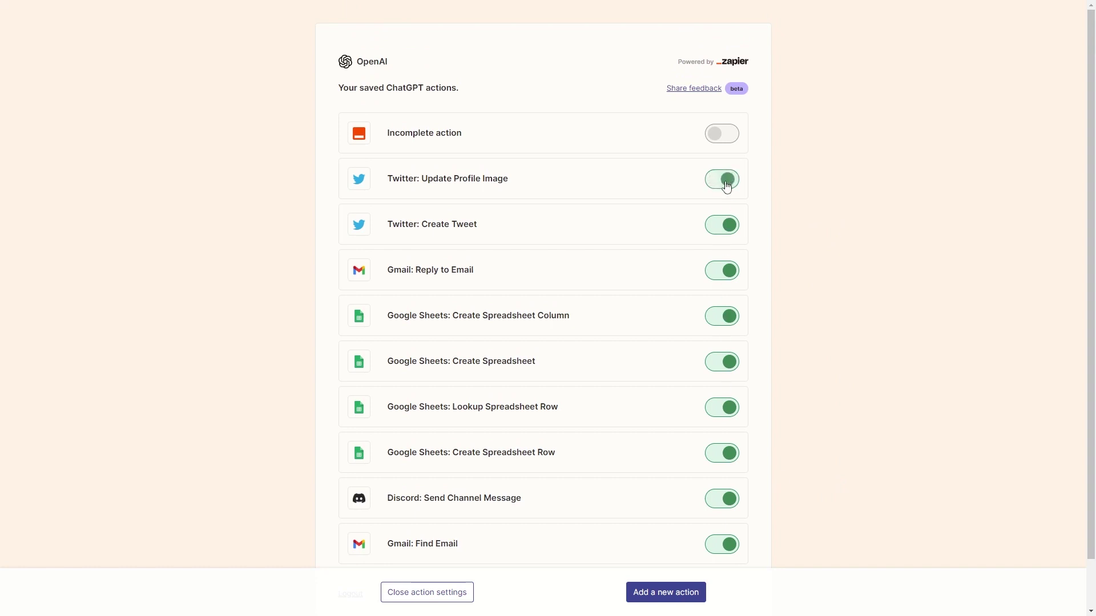
Add the Gmail: Find Email action via a 'gmail find' search and enable it
click(674, 593)
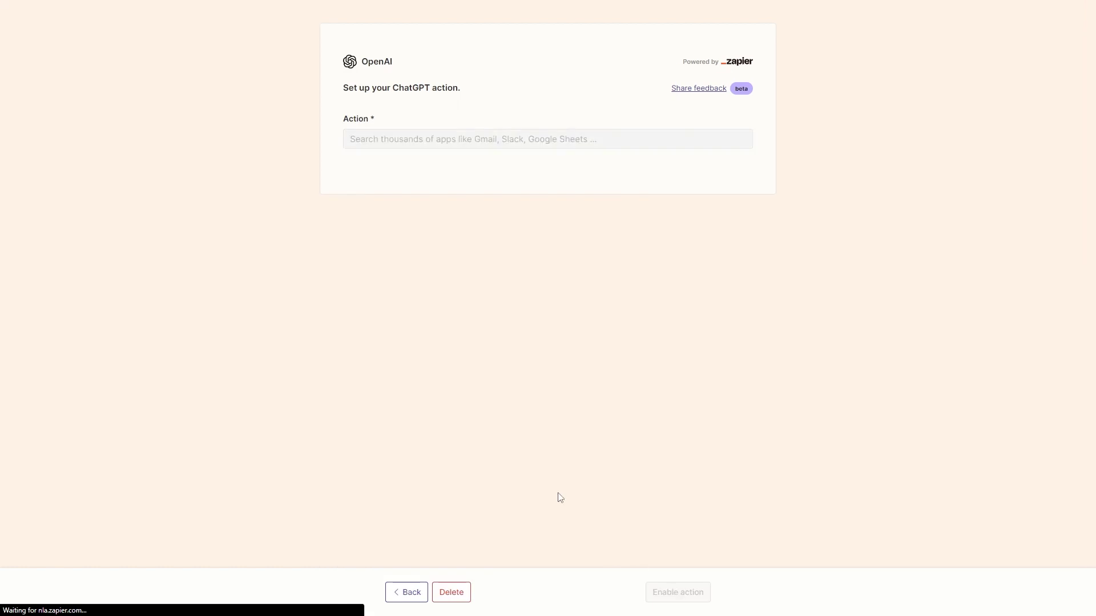
click(542, 140)
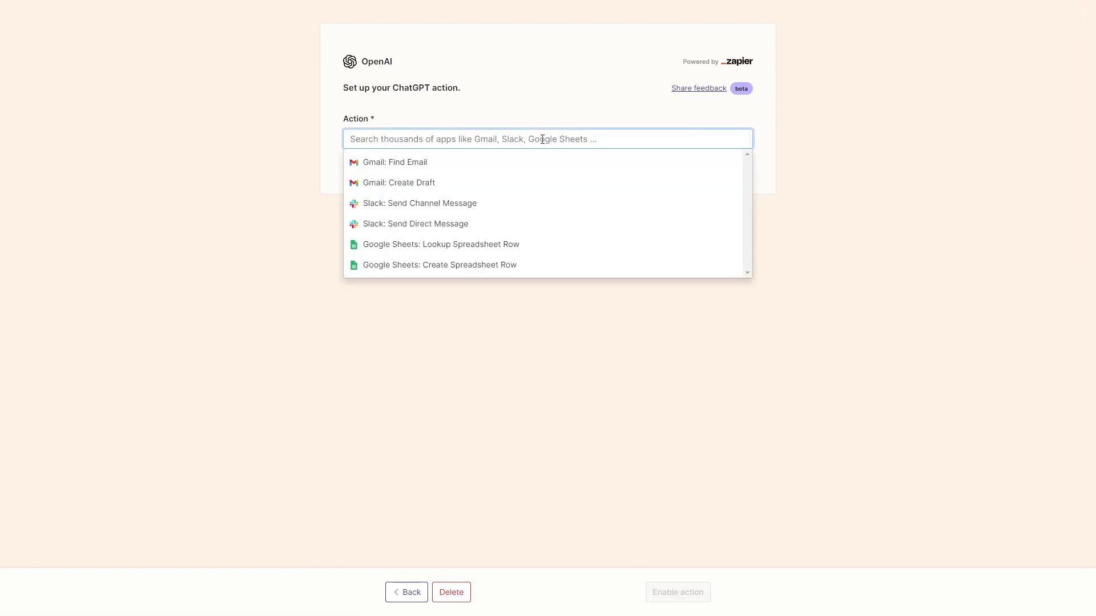
text(gma)
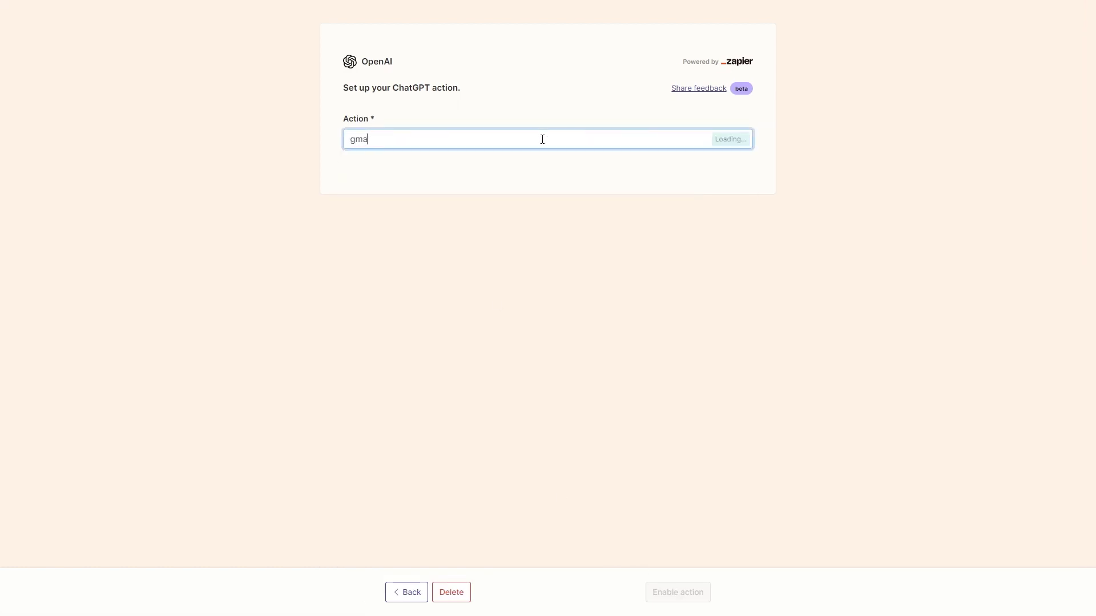
text(il find)
click(511, 162)
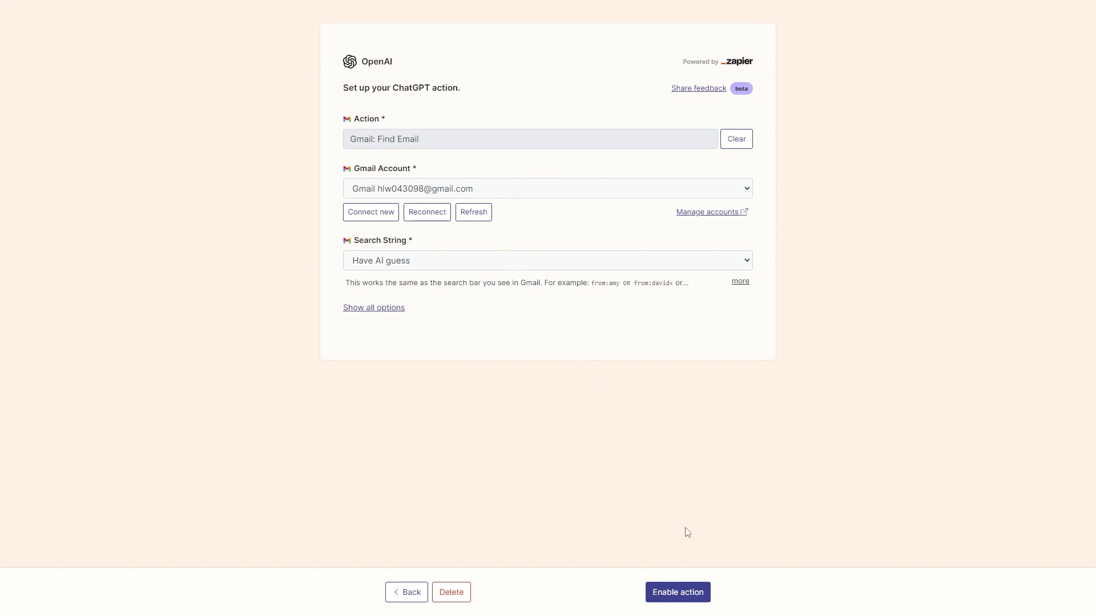
click(691, 597)
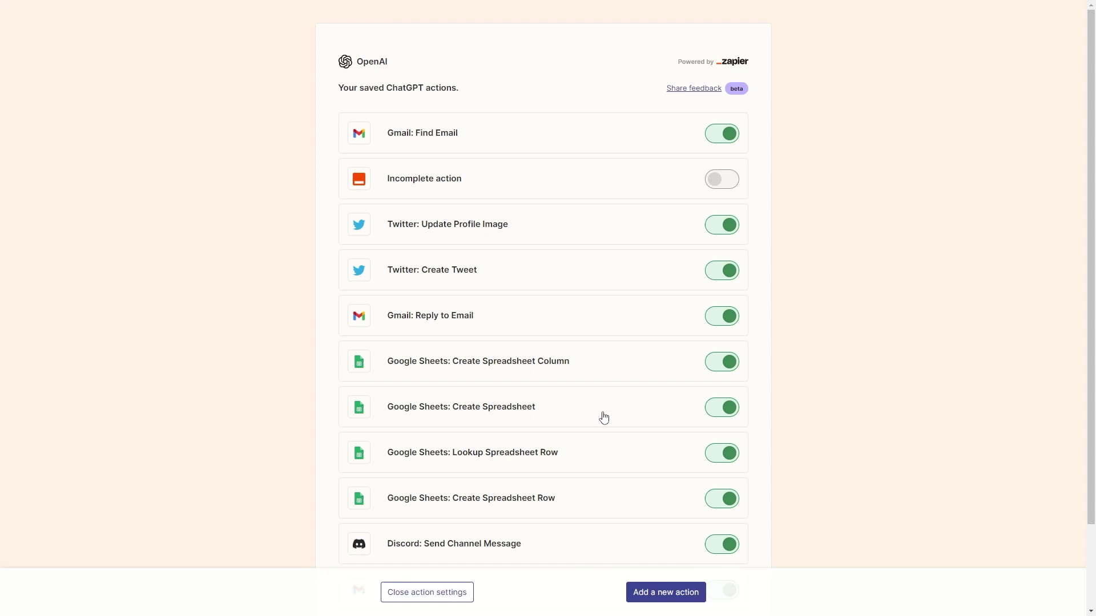
Close the action settings and ask ChatGPT to 'Find email ChatGPT plugin test'
click(455, 589)
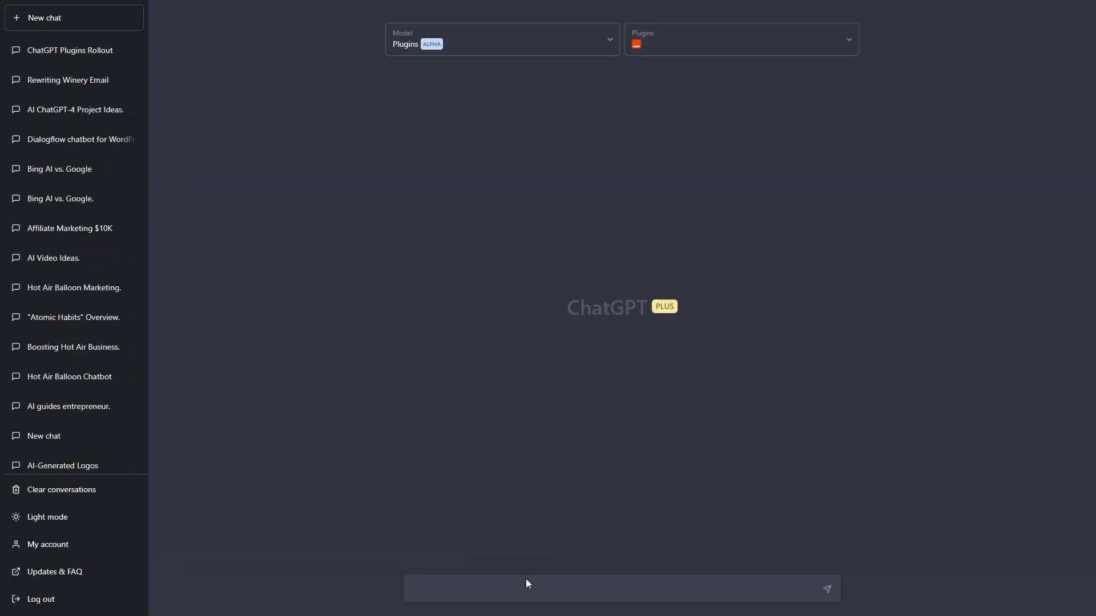
click(520, 587)
text(Find email ChatGPT plugin test)
key(Return)
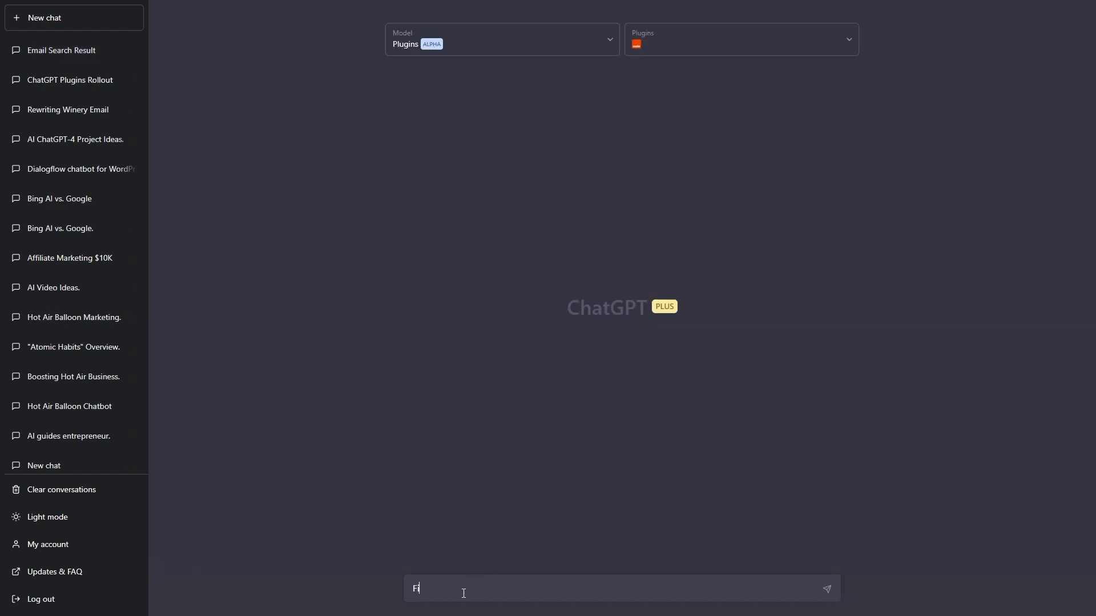
Ask ChatGPT to find the ChatGPT plugin test email and summarize its contents in list format
text(nd email ChatGPT plugin test. Summarize its co)
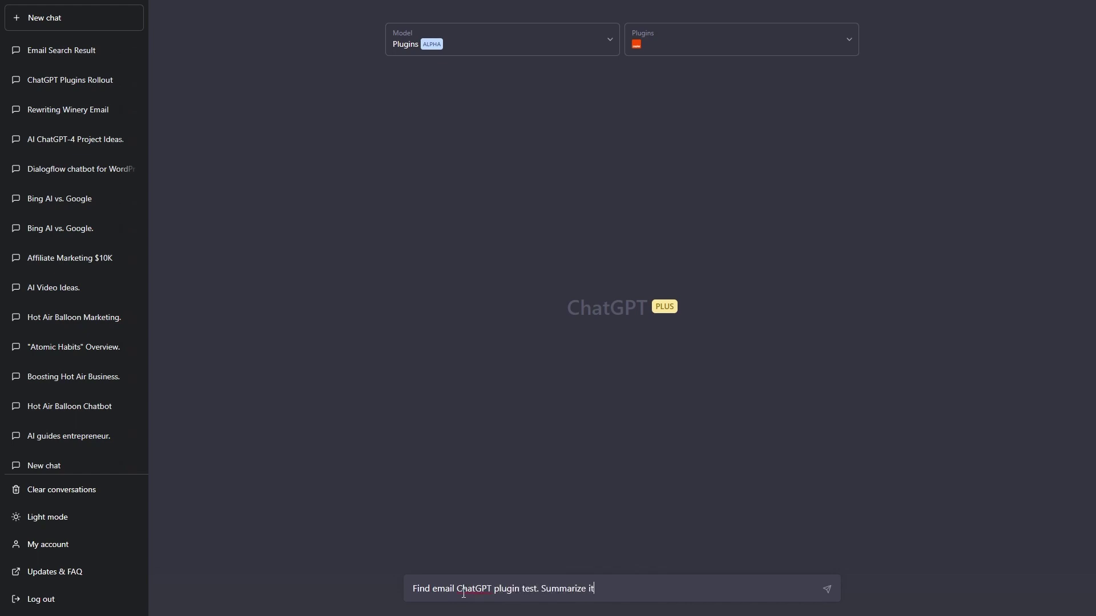
text(ntents in list format.)
key(Return)
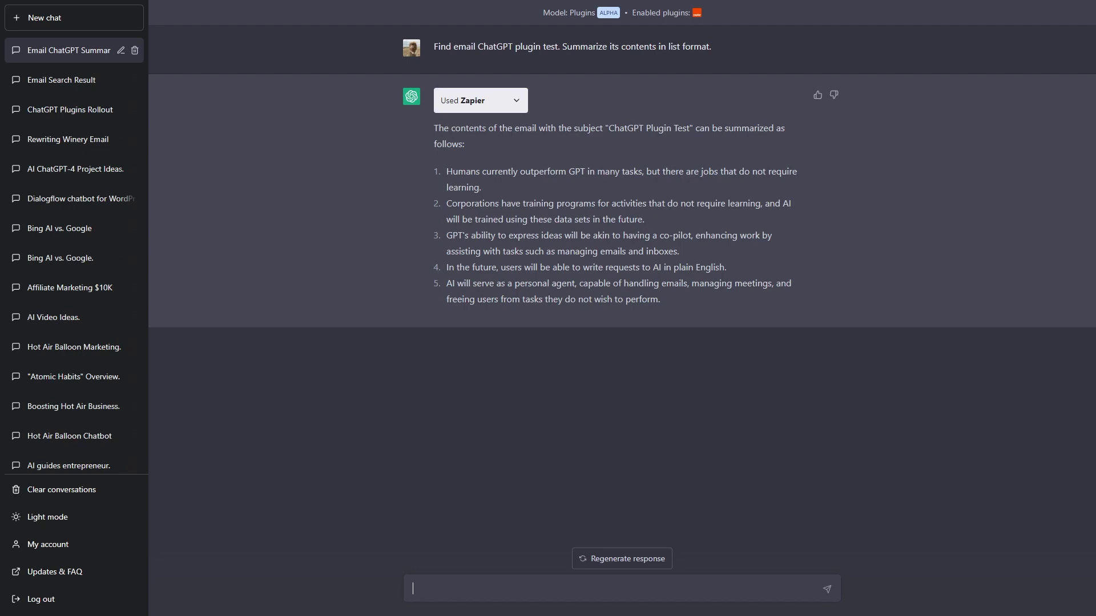
In a fresh chat, switch to KAYAK only and request a May Tokyo week under $3000
key(ctrl+shift+o)
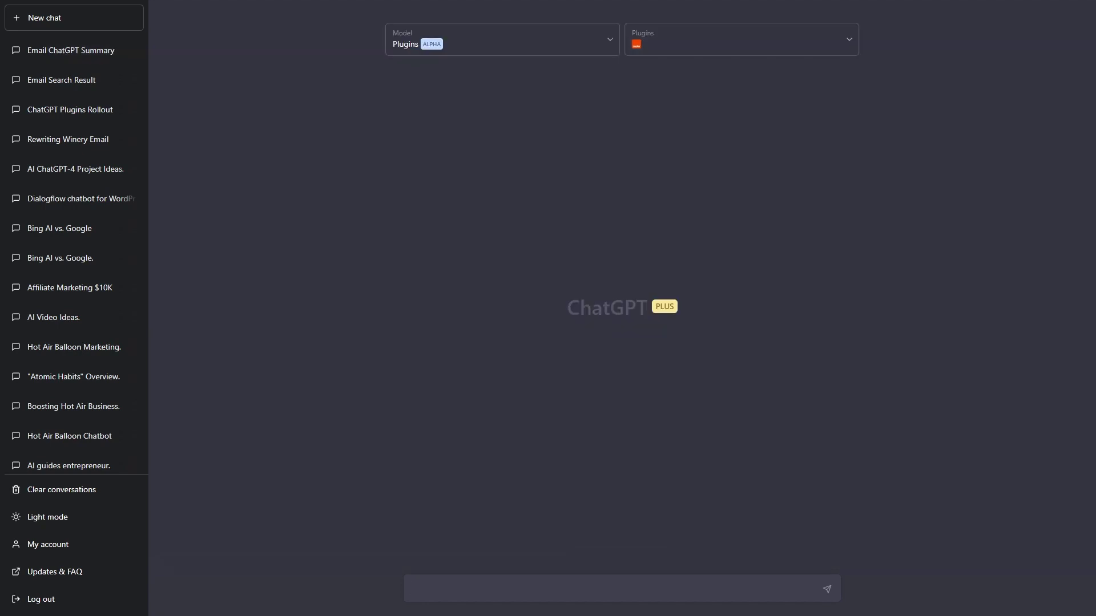
click(851, 53)
click(839, 184)
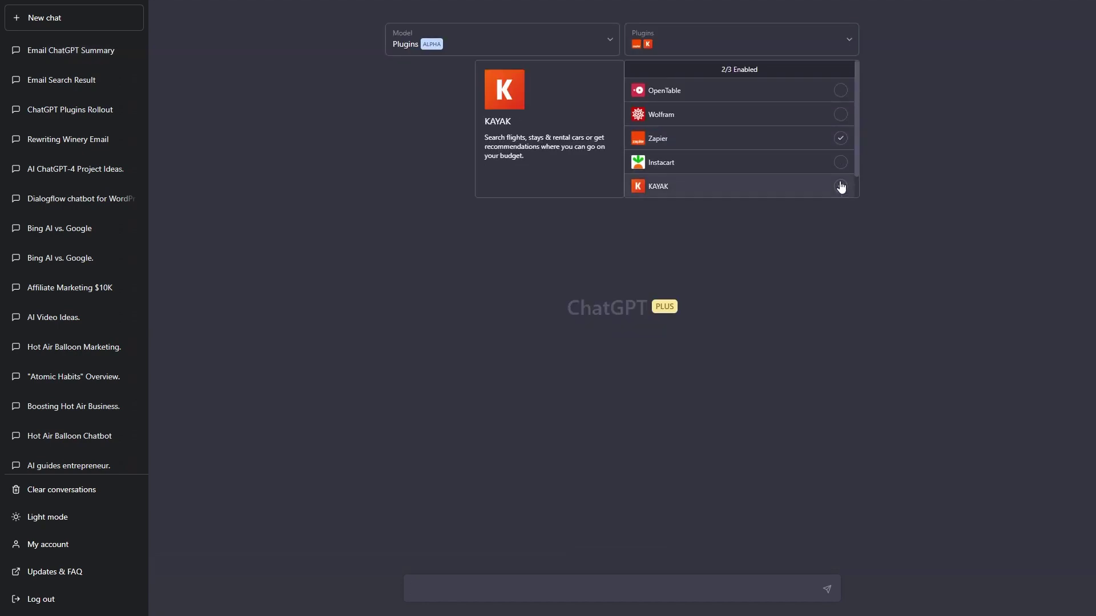
click(842, 139)
click(650, 585)
text(I would like )
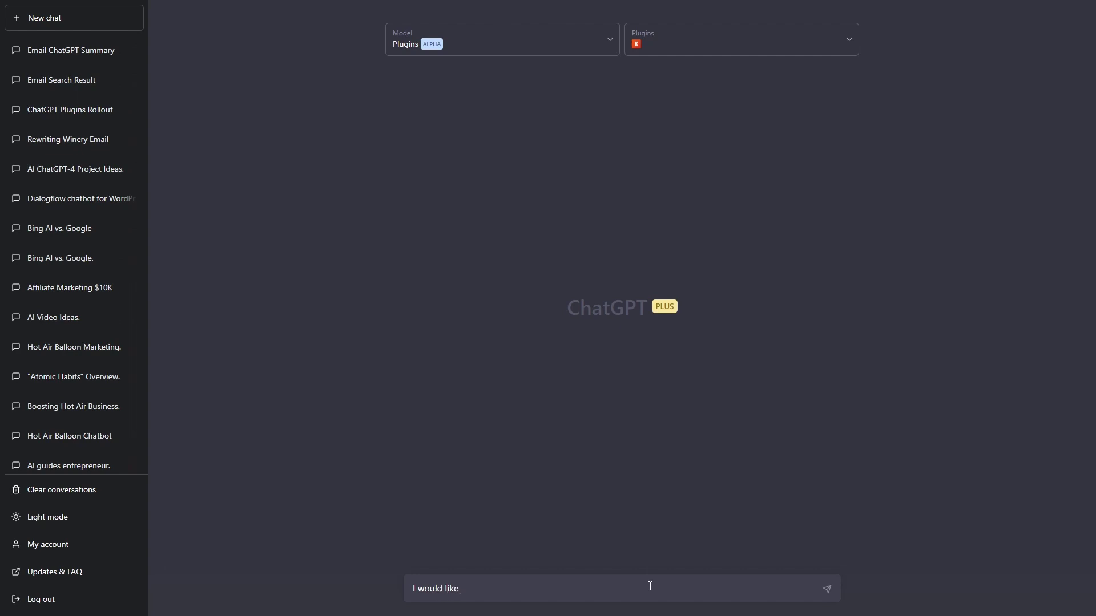
text(to travel to Tokyo for a week in may.)
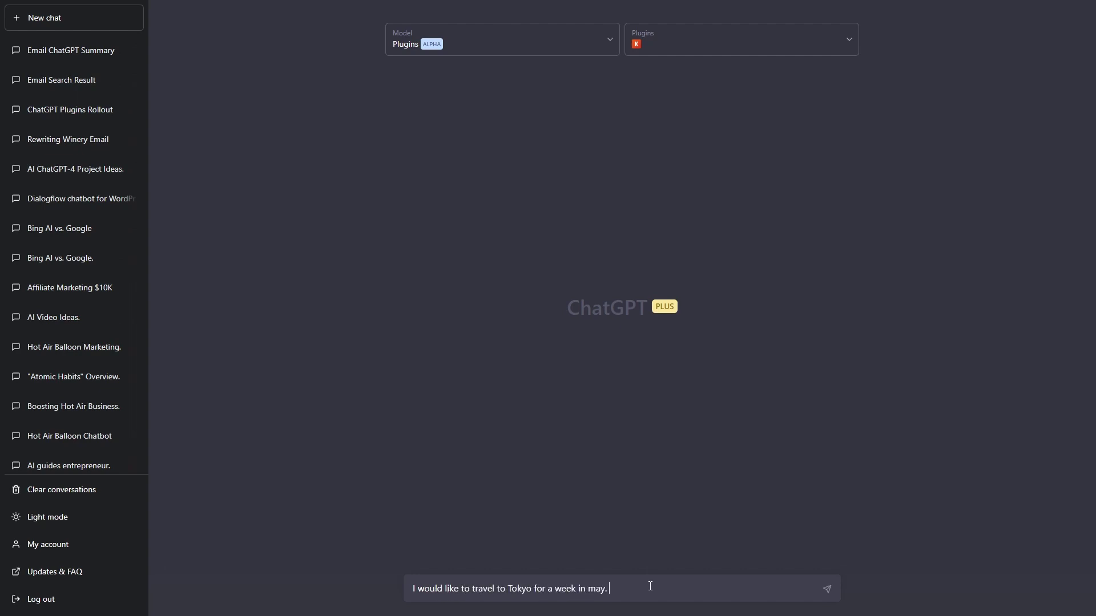
text( Could you find a ticket for 1 adult leaving in San di)
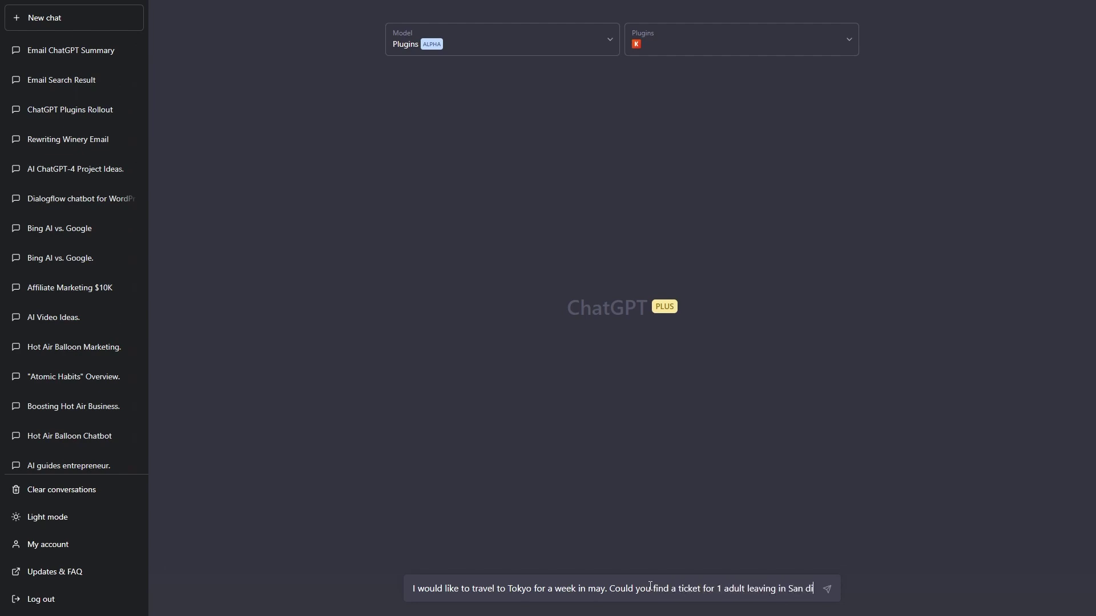
text(ego. I would also li)
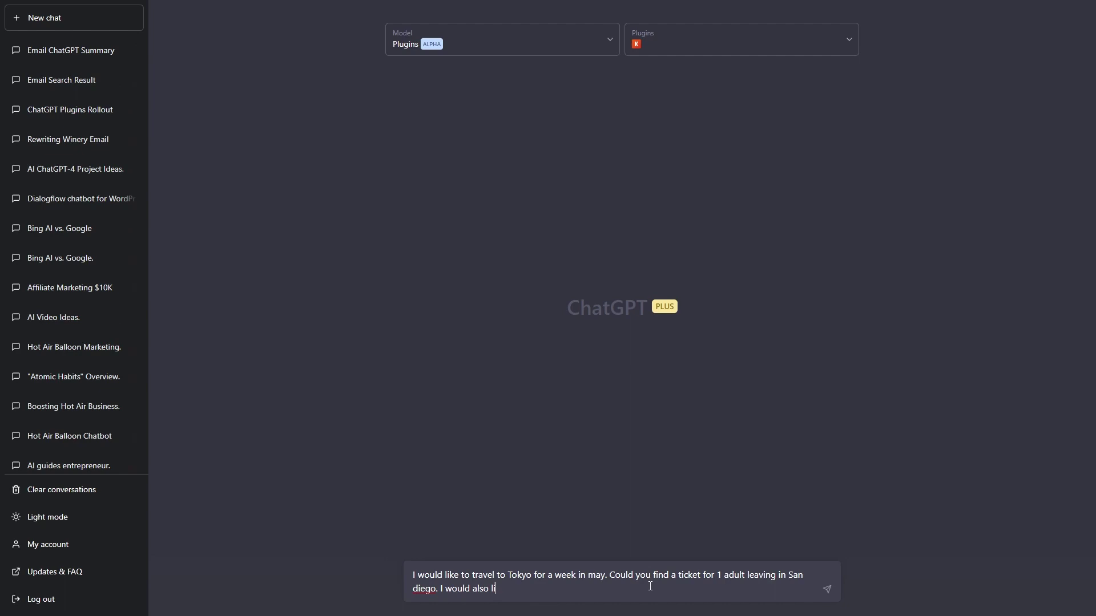
text(ke a list of places to stay for each night. I have a budget of $3000.)
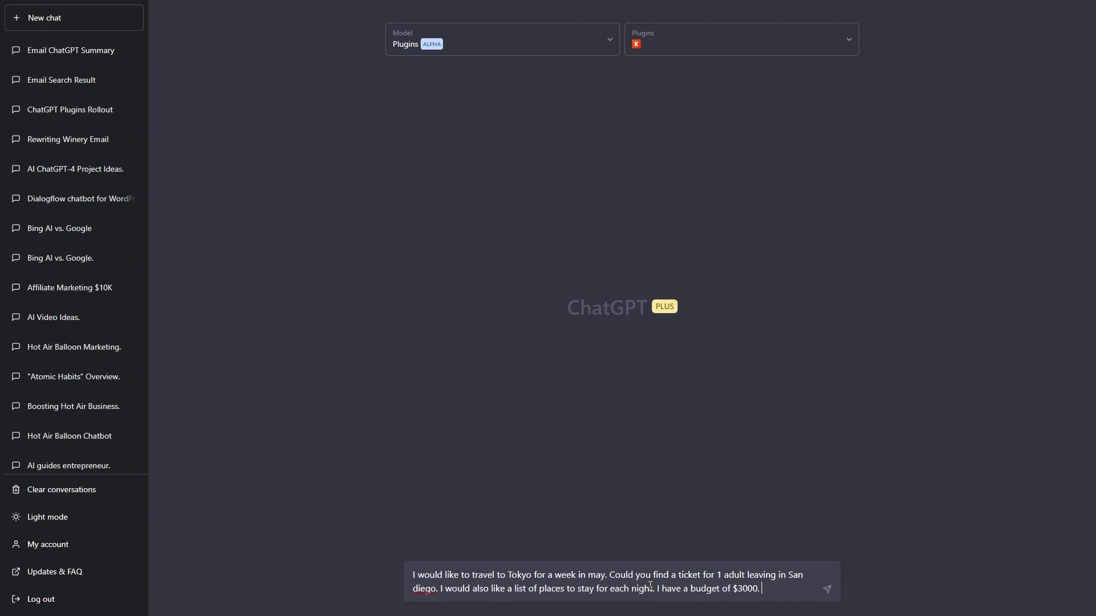
key(Return)
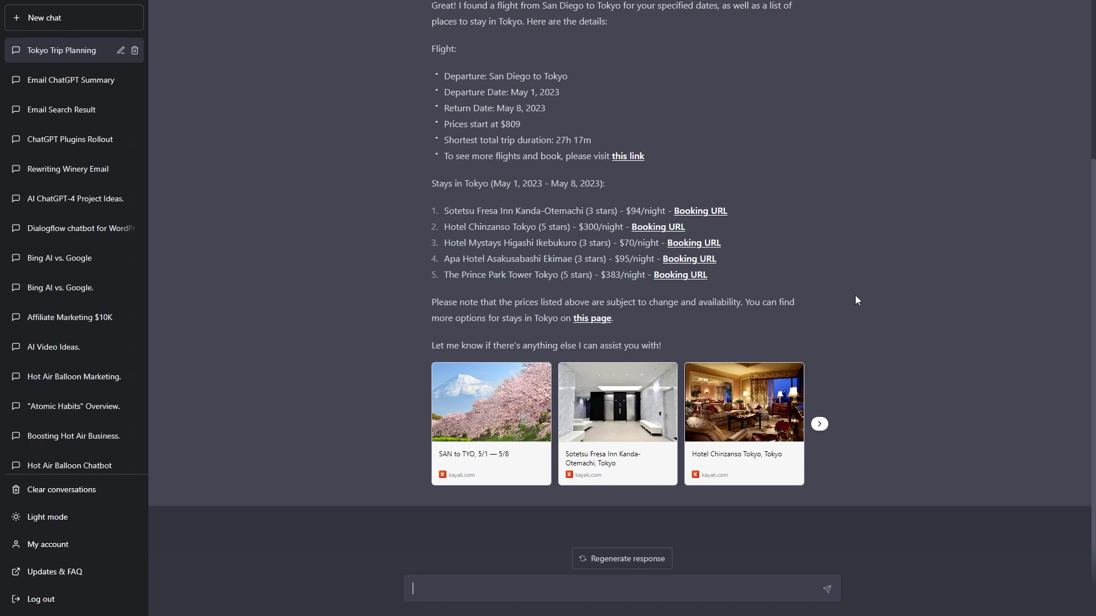
Scroll through KAYAK's flight and Tokyo hotel results
scroll(856, 300, up, 1)
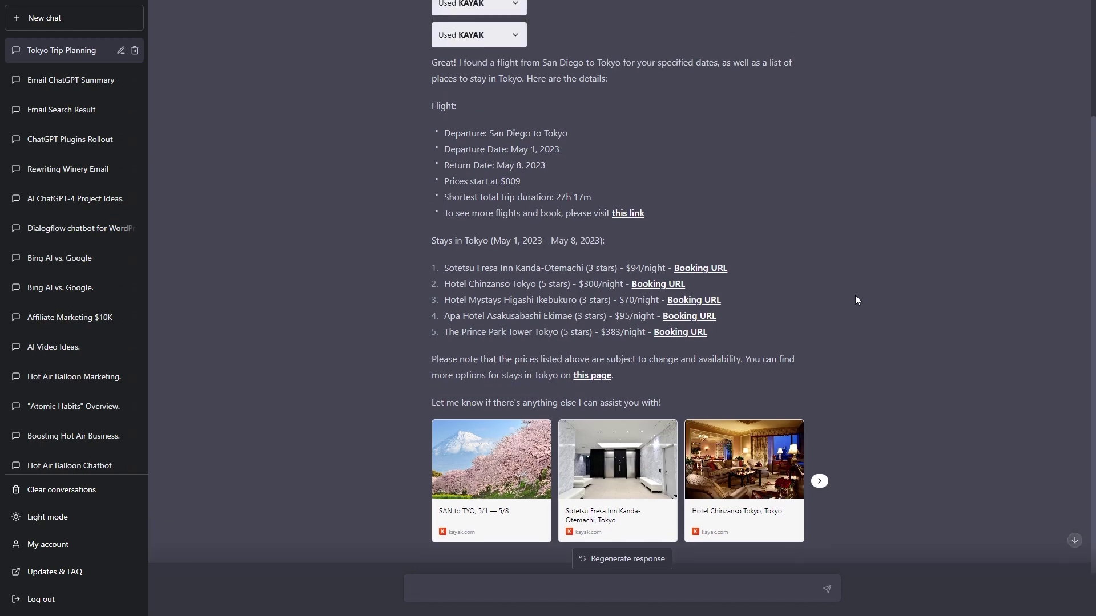
scroll(855, 300, down, 1)
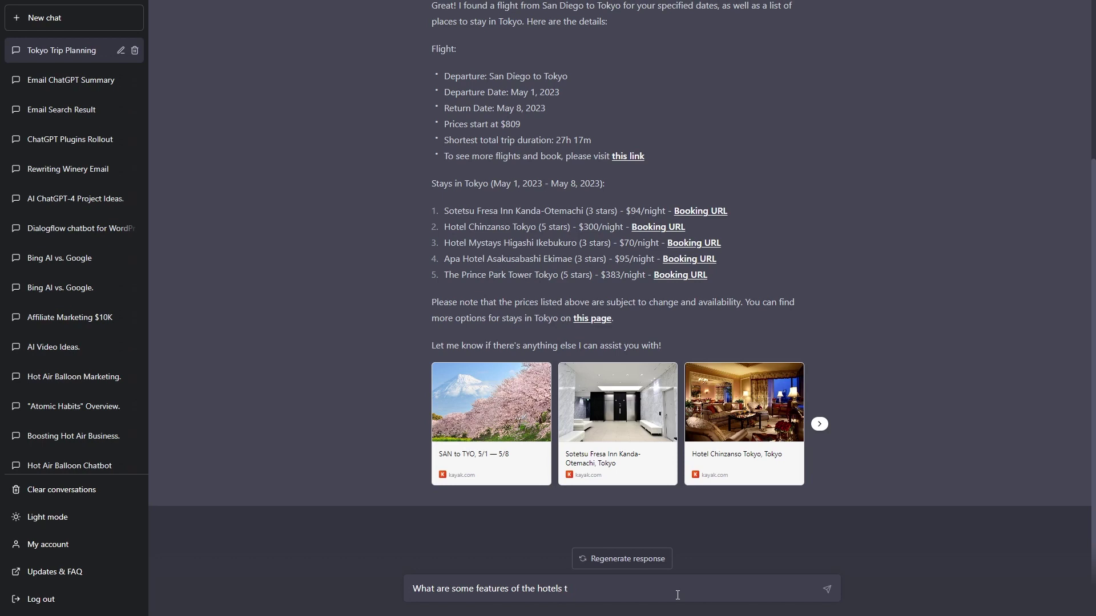
Send the question about the listed hotels' features, then scroll back up the conversation
text(d?)
key(Return)
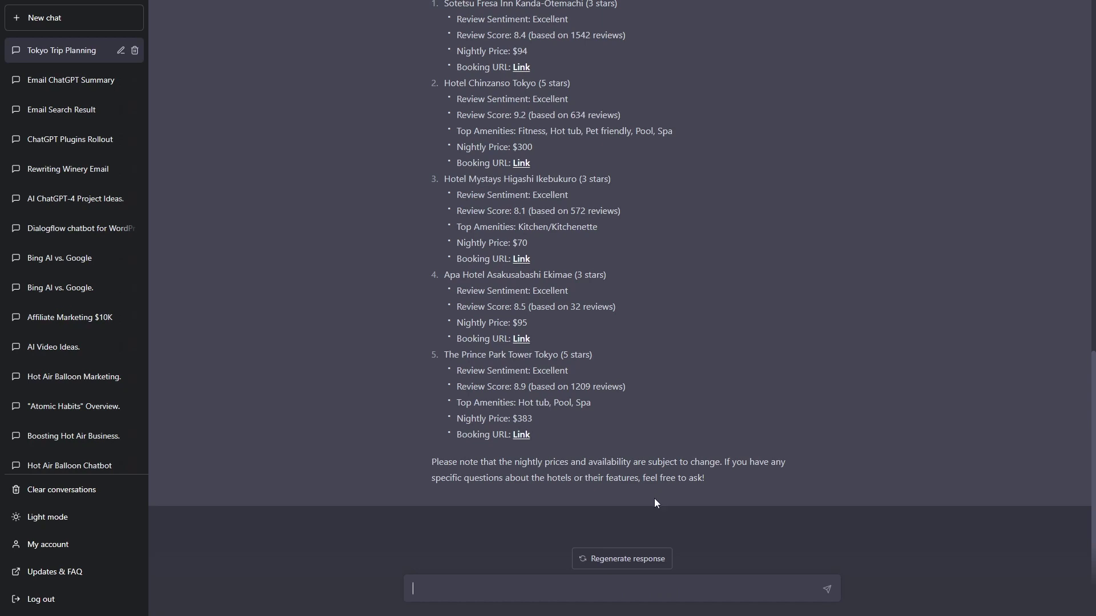
scroll(911, 511, up, 15)
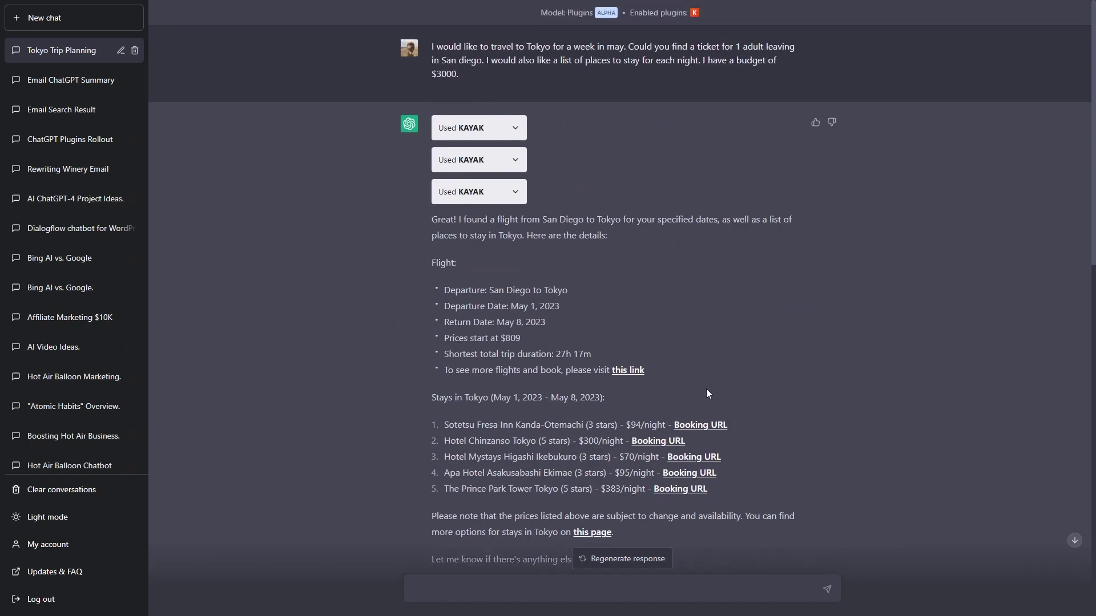
Review KAYAK's San Diego–Tokyo flight results, then scroll the Sotetsu Fresa Inn hotel page
click(630, 371)
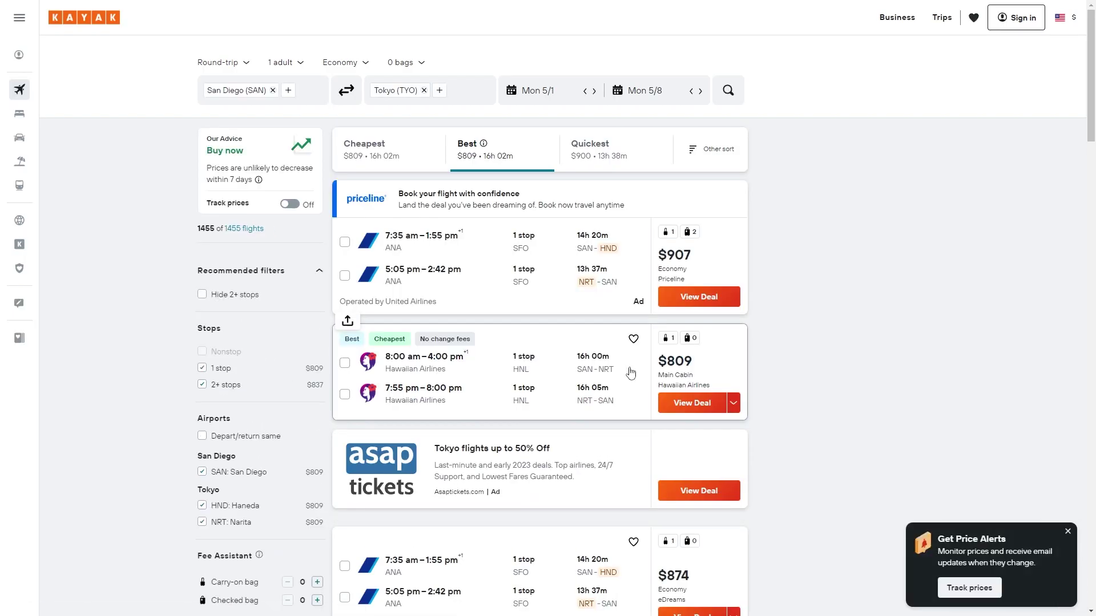
scroll(800, 341, down, 15)
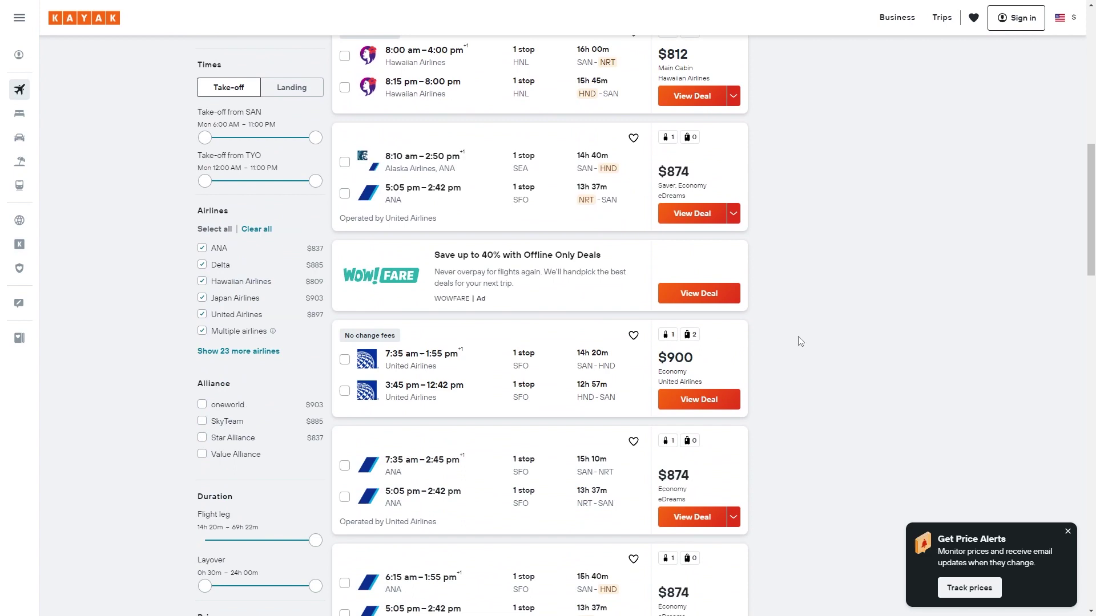
scroll(800, 340, down, 4)
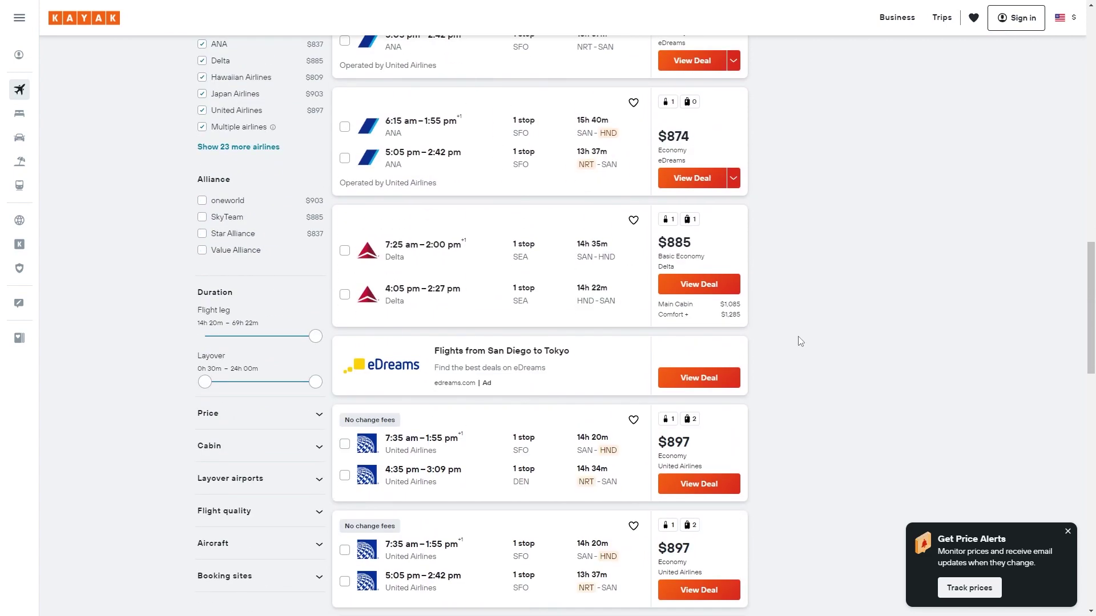
scroll(803, 342, up, 10)
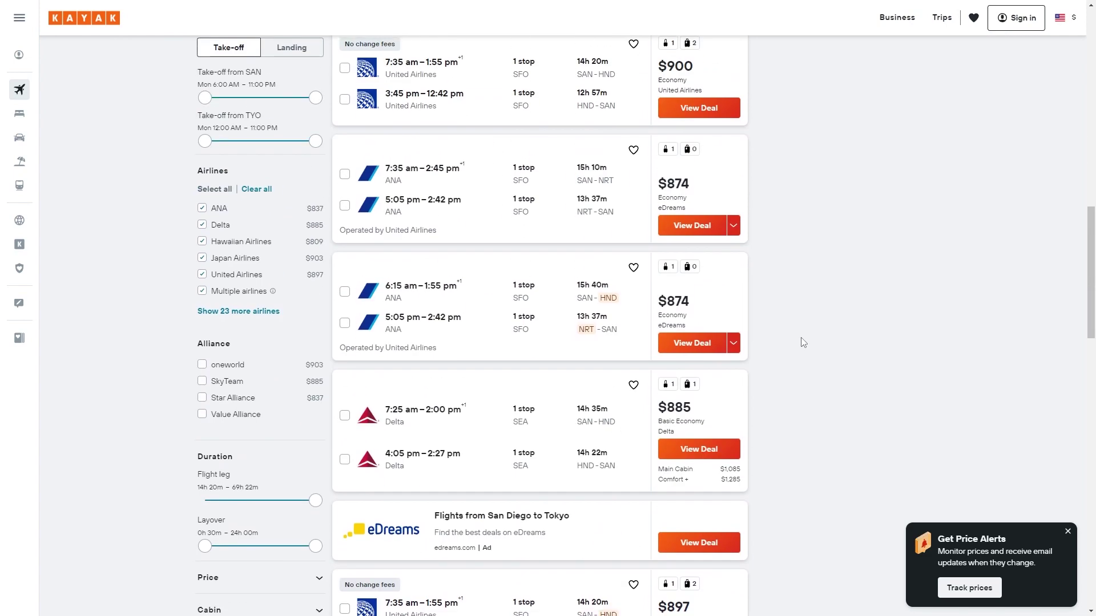
scroll(799, 340, up, 5)
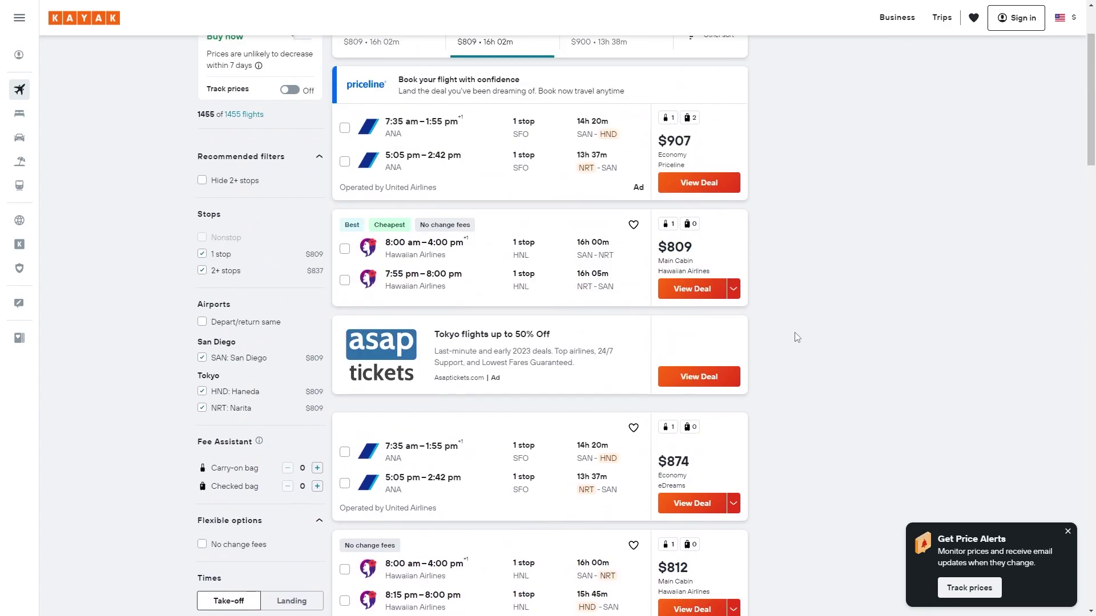
key(ctrl+w)
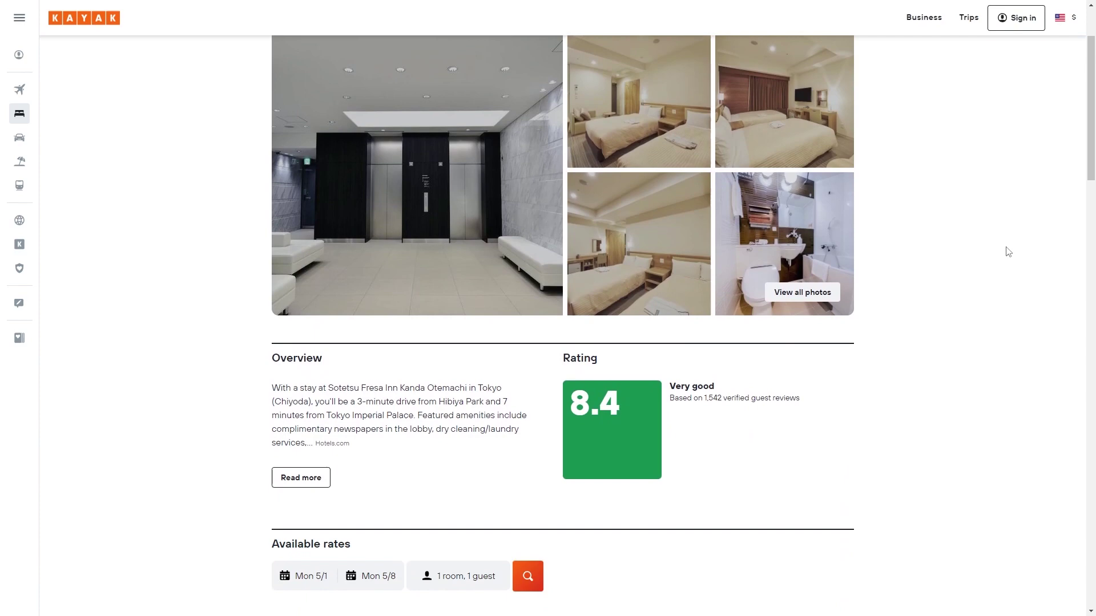
scroll(1007, 252, down, 8)
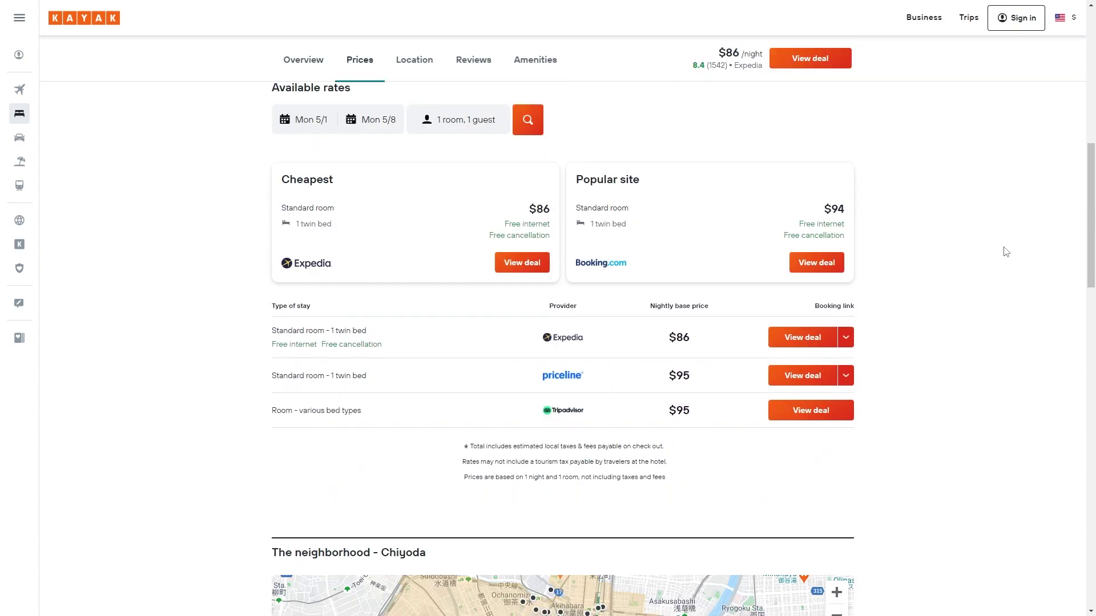
scroll(1006, 252, down, 9)
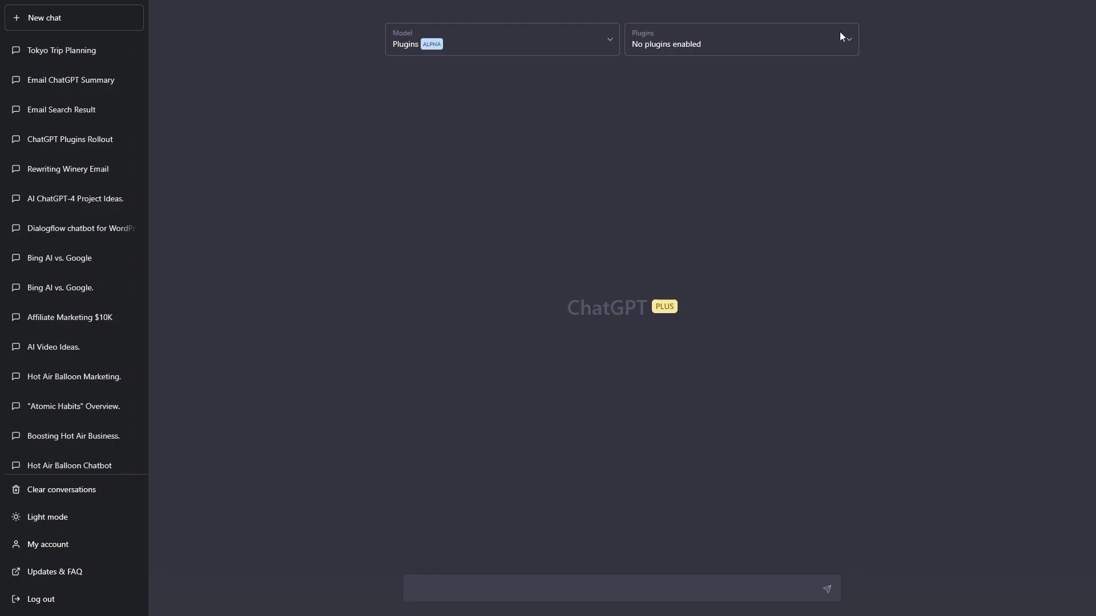
Enable Instacart and OpenTable and request a keto San Diego dinner plus an Instacart recipe
click(840, 36)
click(839, 163)
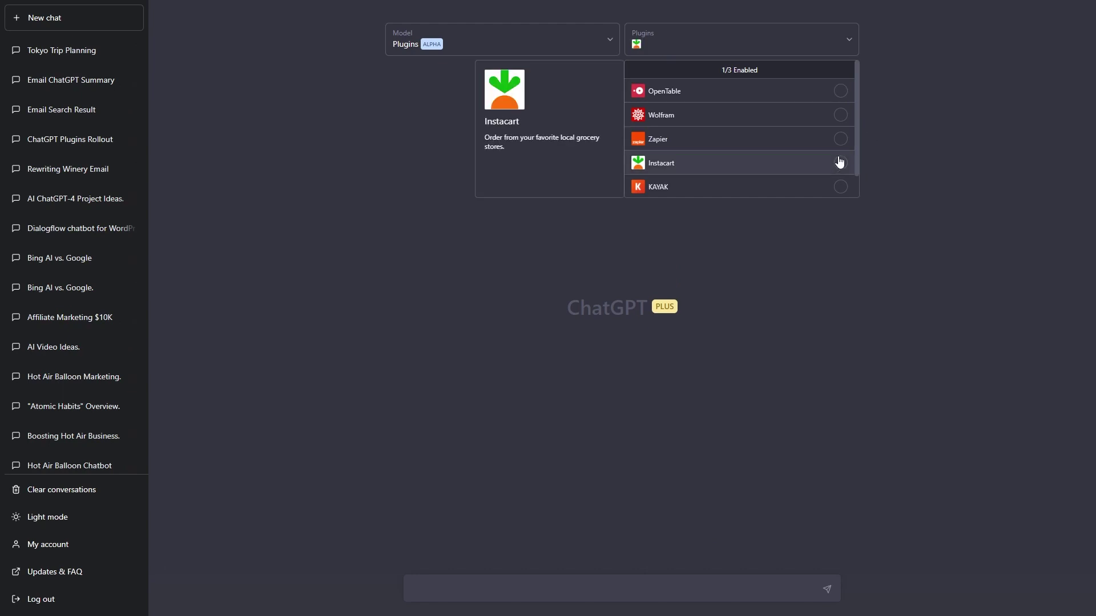
click(840, 92)
click(631, 592)
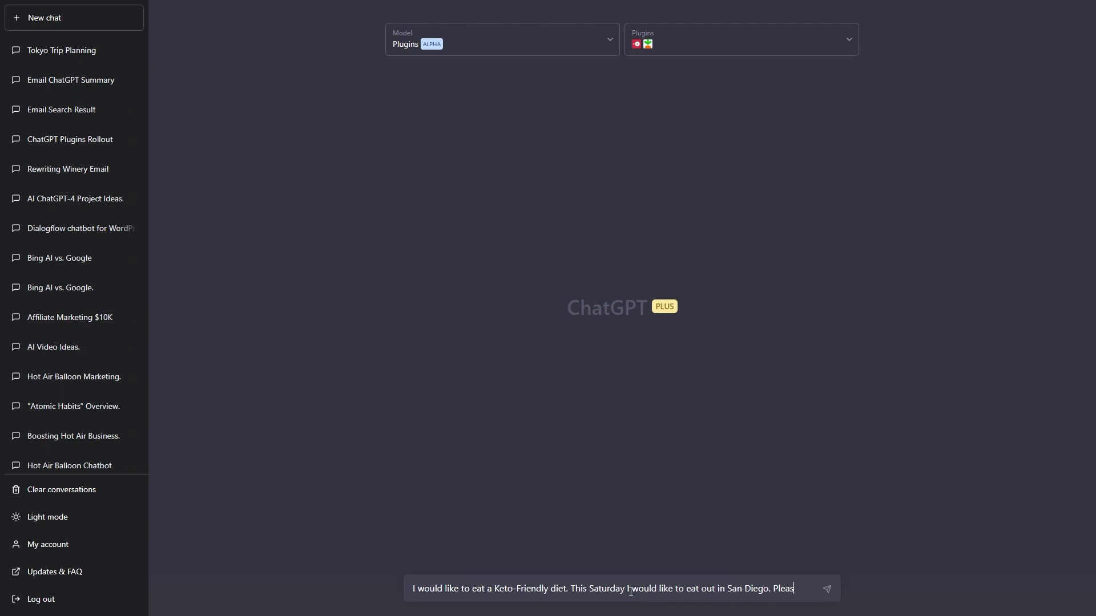
text(vide m)
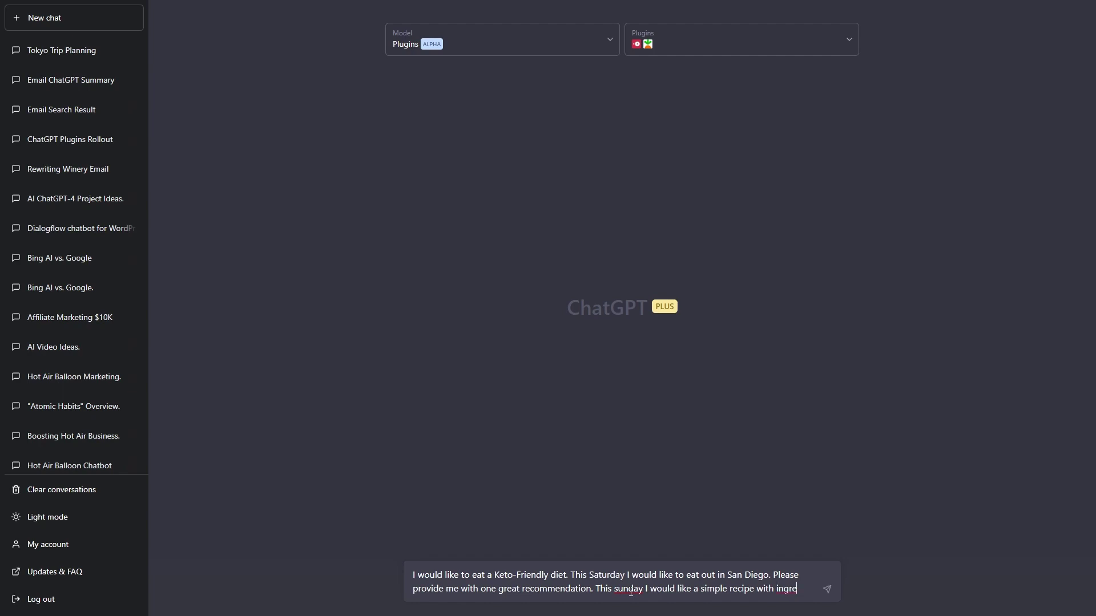
text(Ple)
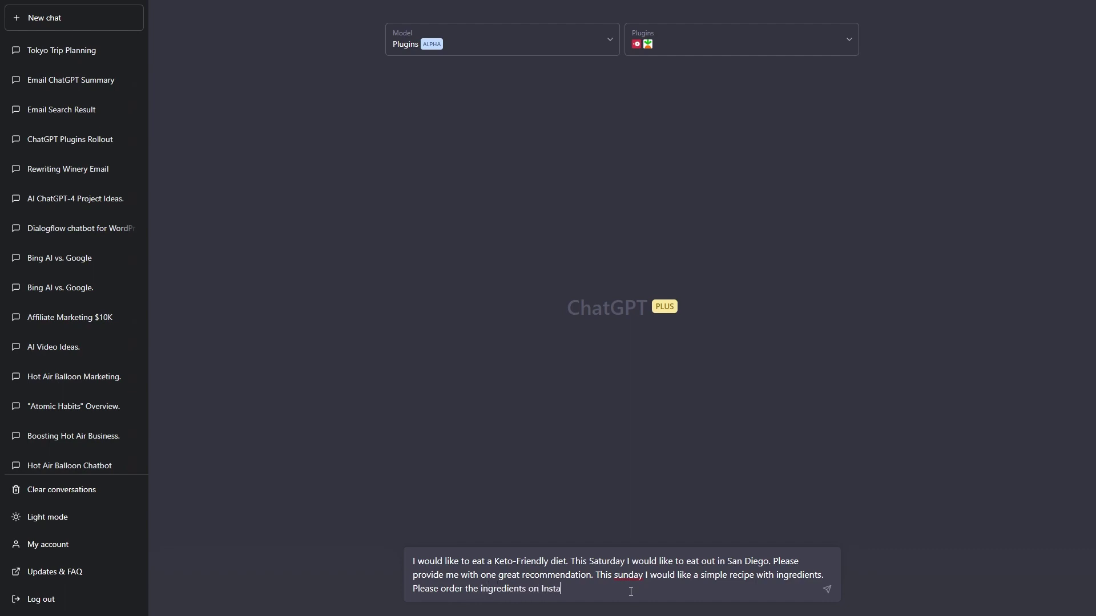
key(Return)
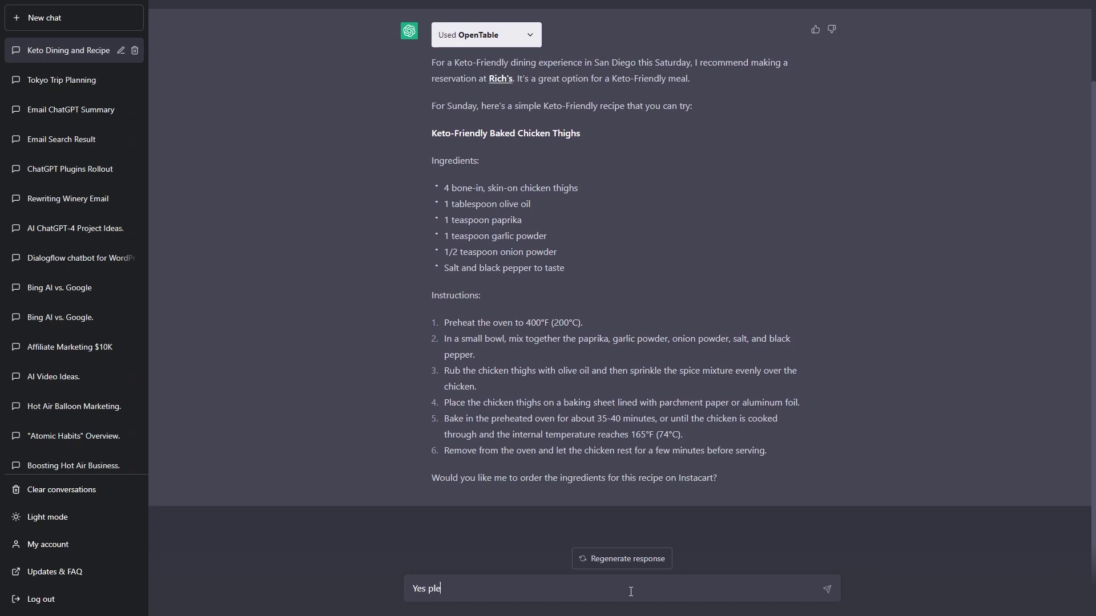
Reply 'Yes please' so Instacart builds the shopping list for Keto-Friendly Baked Chicken Thighs
text(ase)
key(Return)
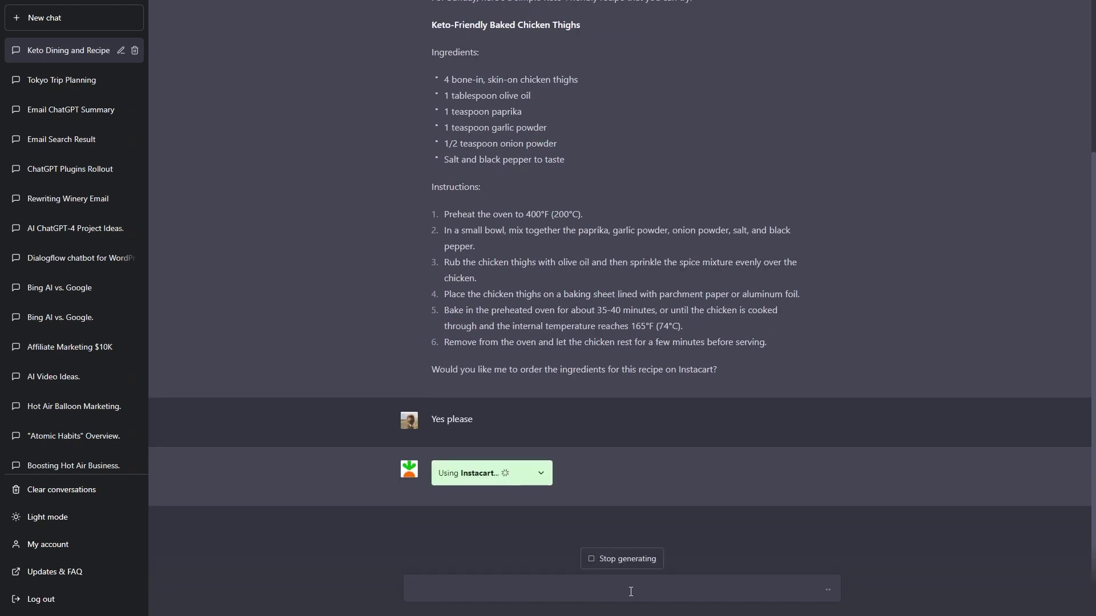